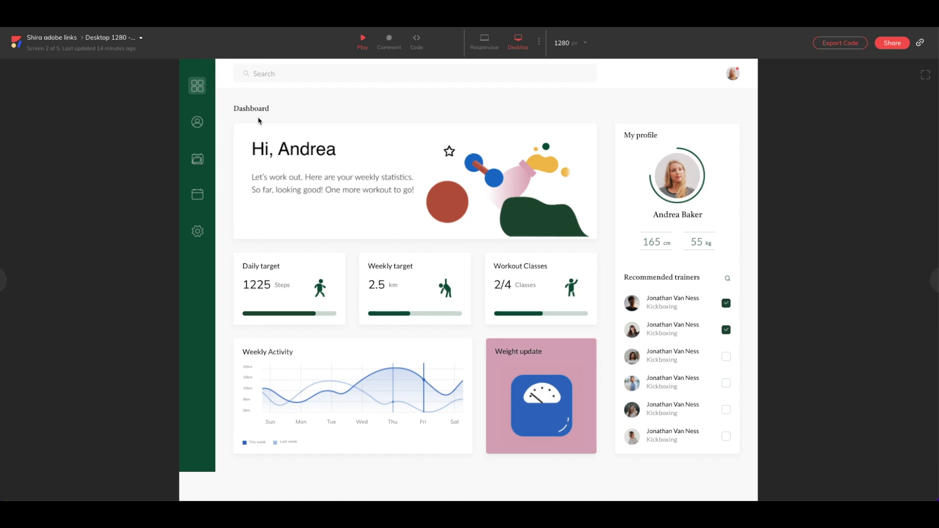
In Anima's preview, follow the classes icon in the Dashboard sidebar to the Classes screen.
left_click(204, 160)
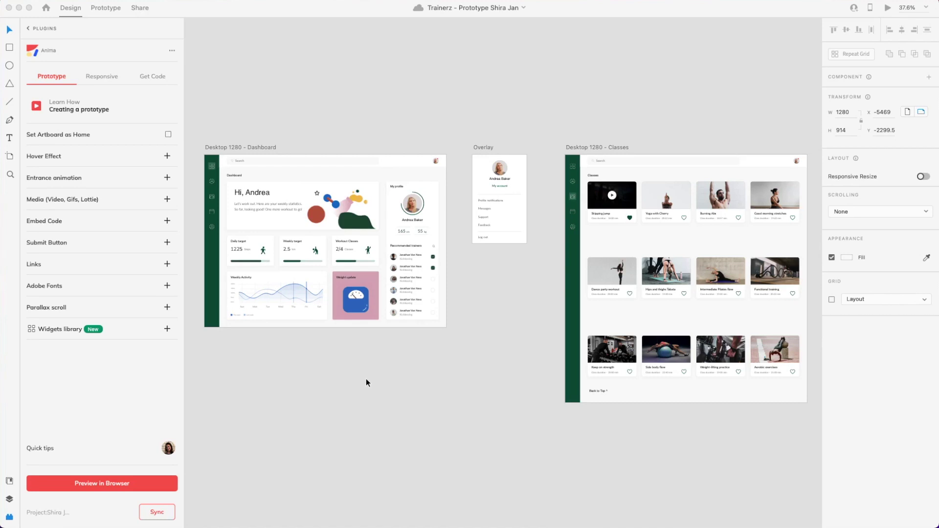
Switch Adobe XD from Design to Prototype mode.
left_click(115, 9)
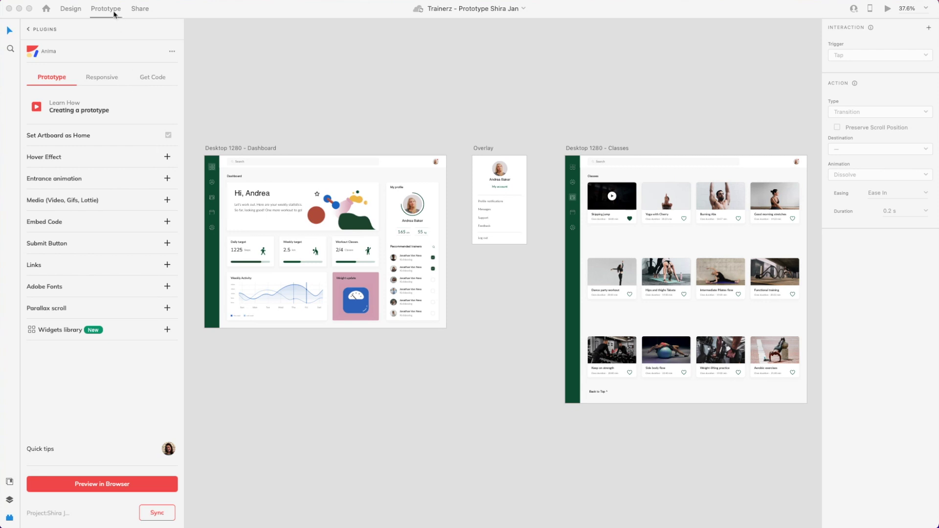
Wire the Dashboard sidebar icon to the Classes artboard with Trigger Tap and Type Transition.
left_click(216, 186)
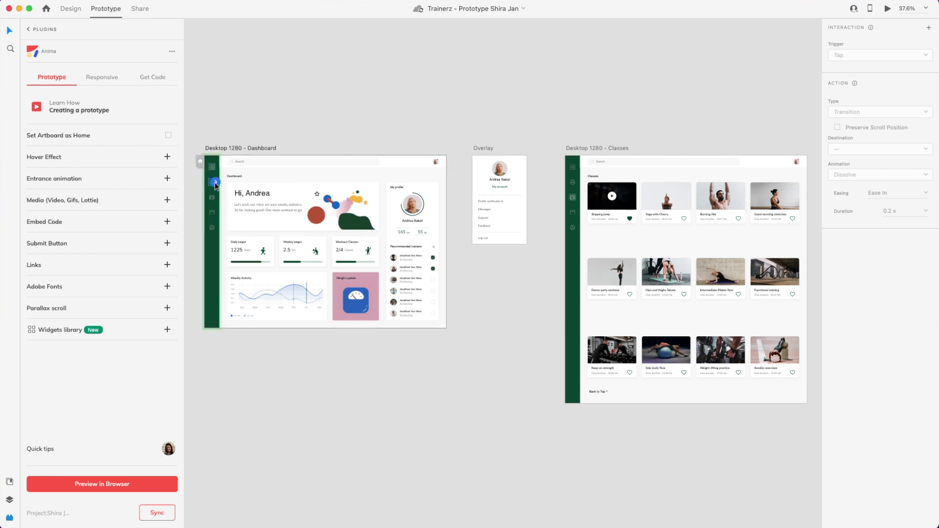
left_click_drag(216, 185, 571, 312)
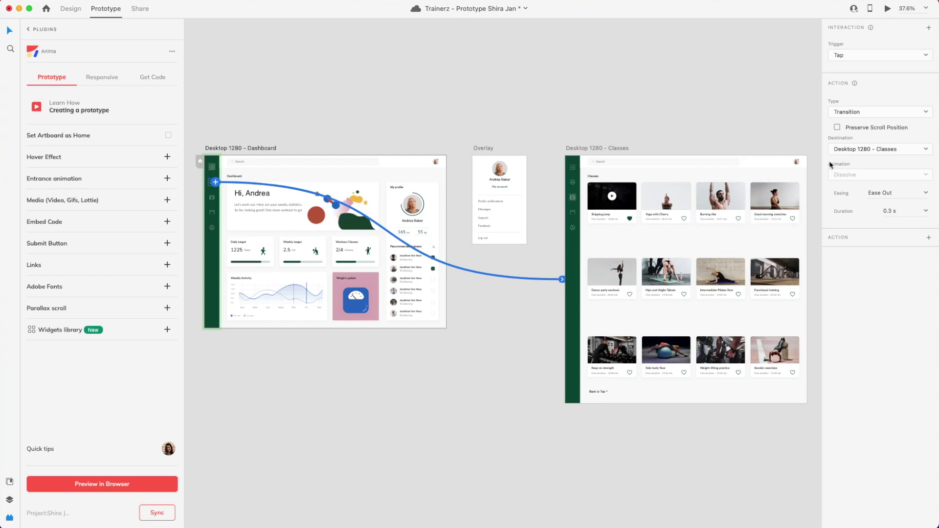
left_click(914, 57)
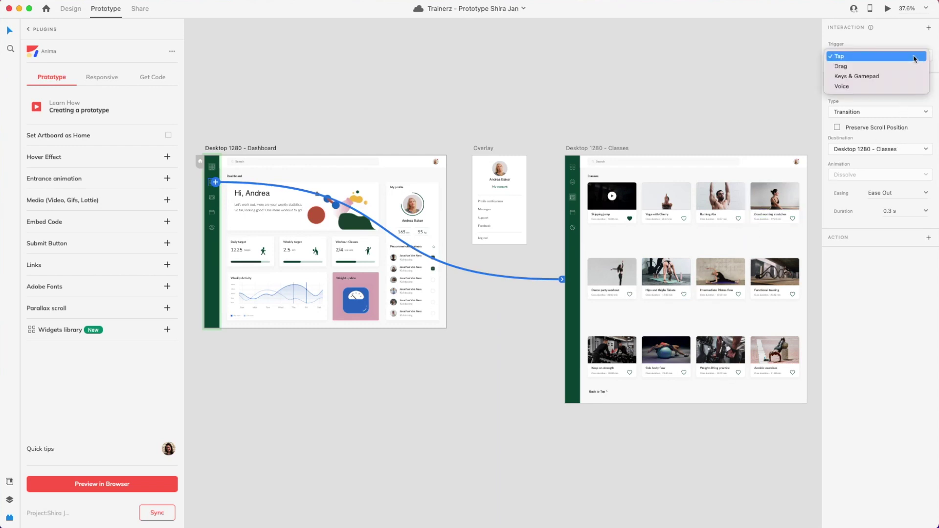
left_click(913, 57)
left_click(909, 113)
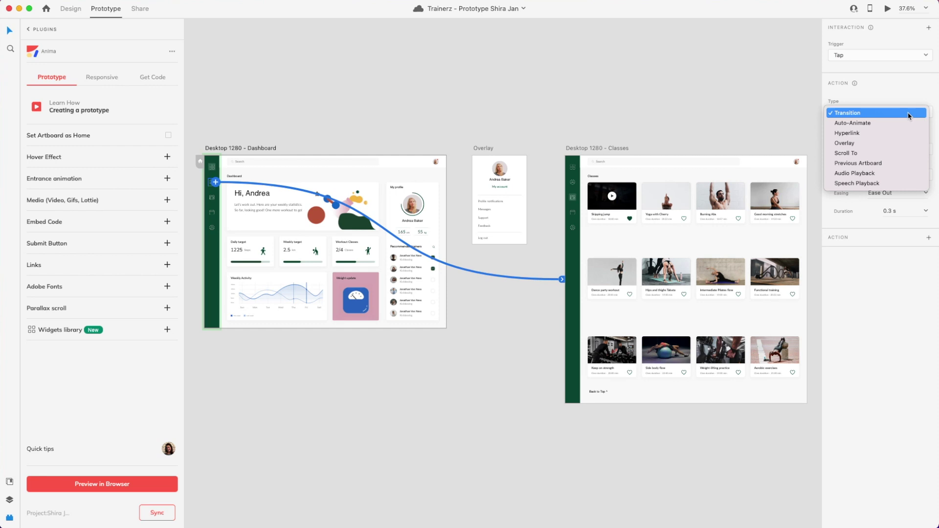
left_click(909, 97)
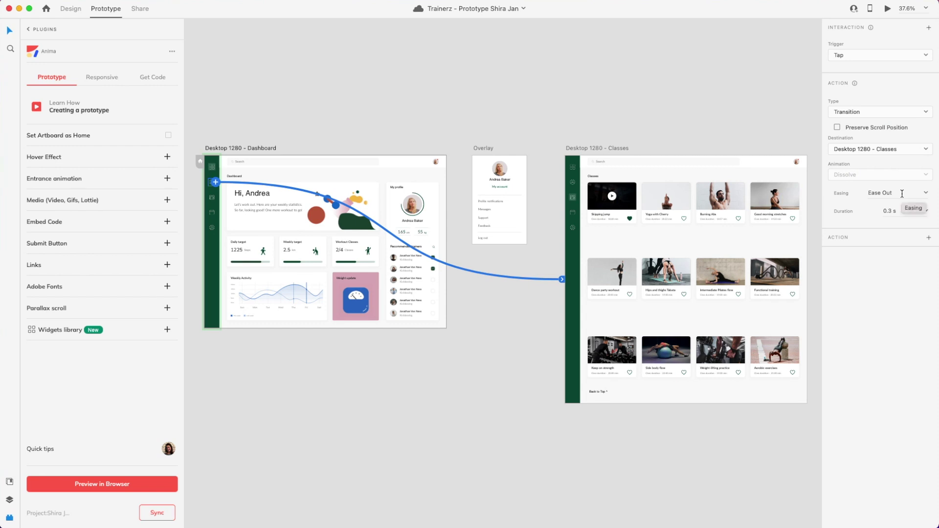
left_click(911, 113)
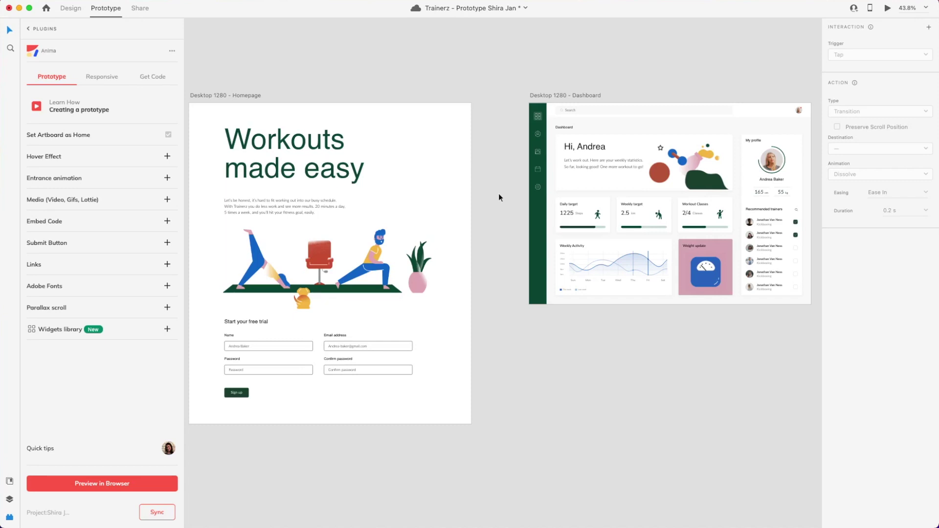
Link the Dashboard artboard to Homepage with a Time trigger and a 0.5 s delay.
left_click(551, 95)
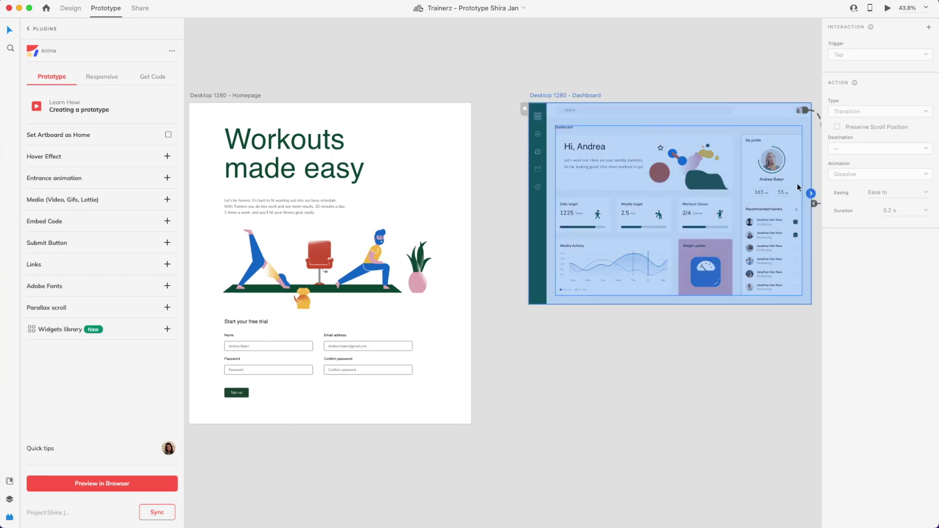
left_click_drag(811, 194, 462, 217)
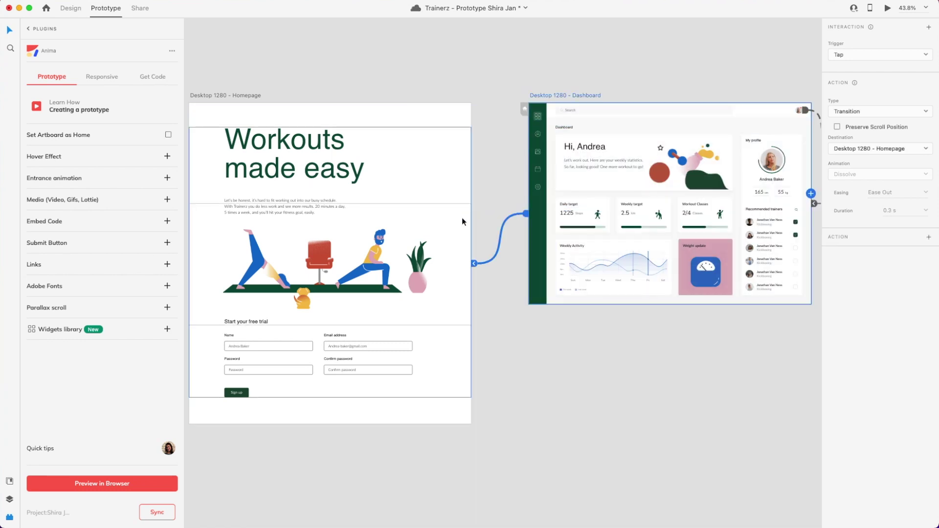
left_click(882, 55)
left_click(884, 75)
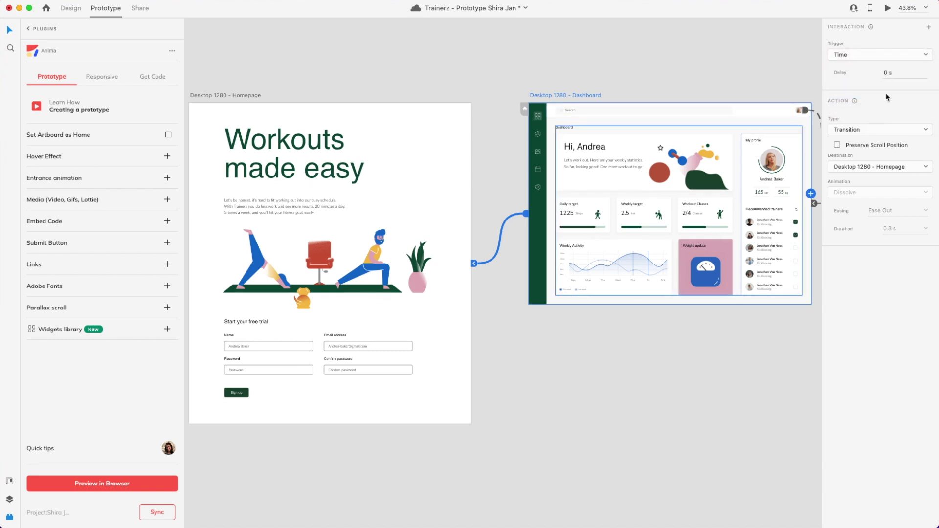
left_click(884, 73)
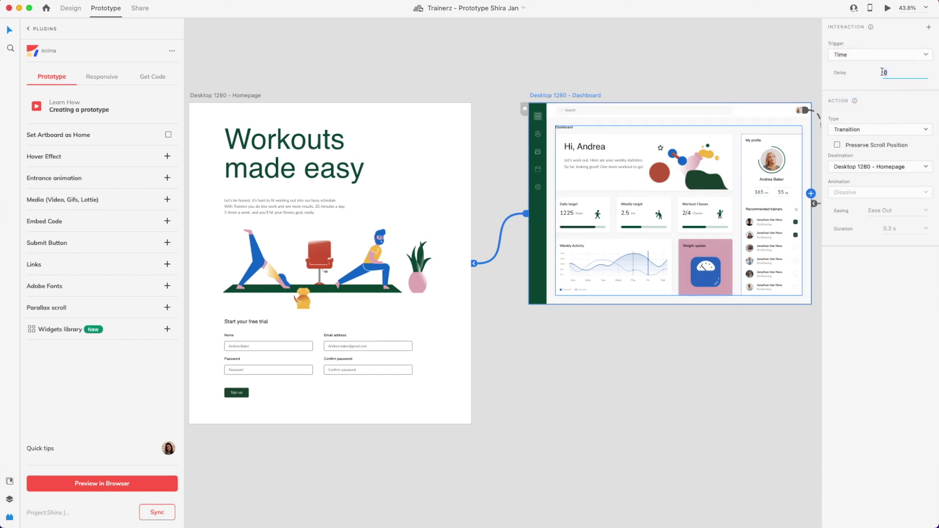
type("0.5")
key("Return")
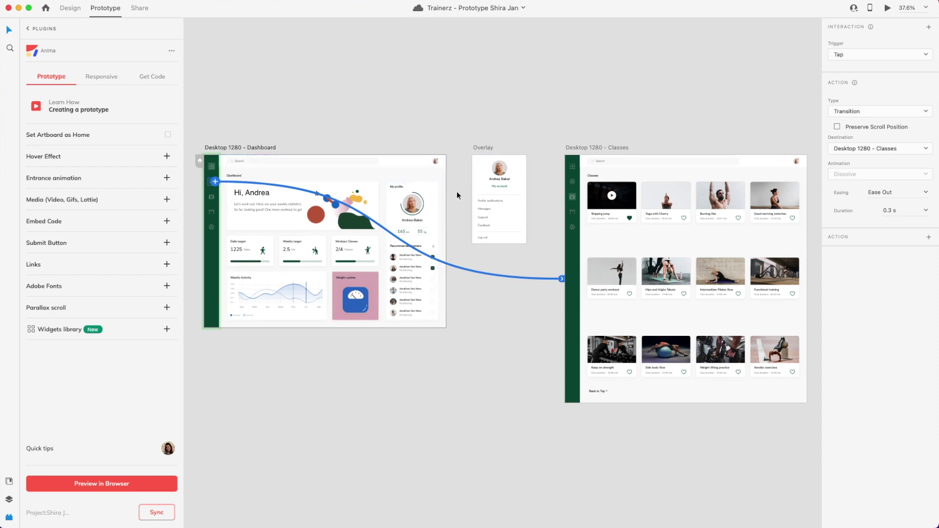
Link the header avatar to the Overlay artboard as an overlay placed over the My profile area.
left_click(438, 165)
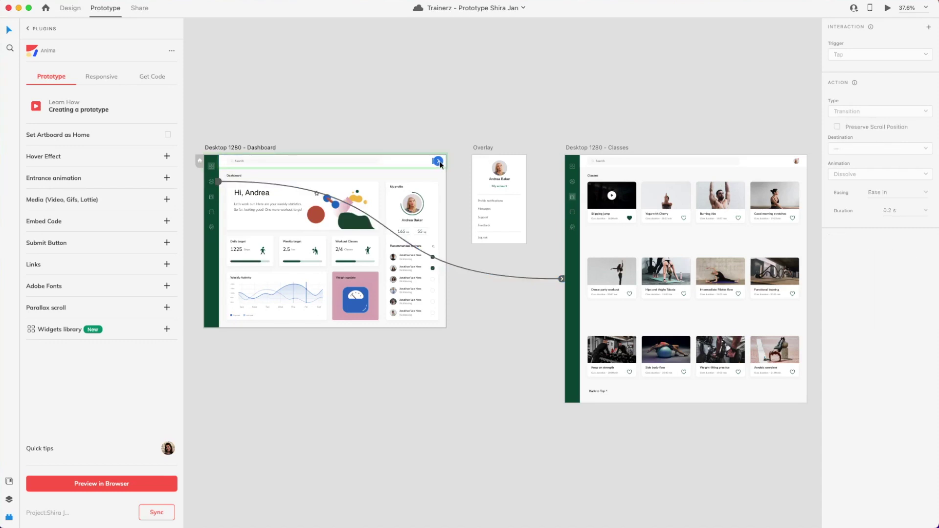
left_click_drag(439, 161, 479, 173)
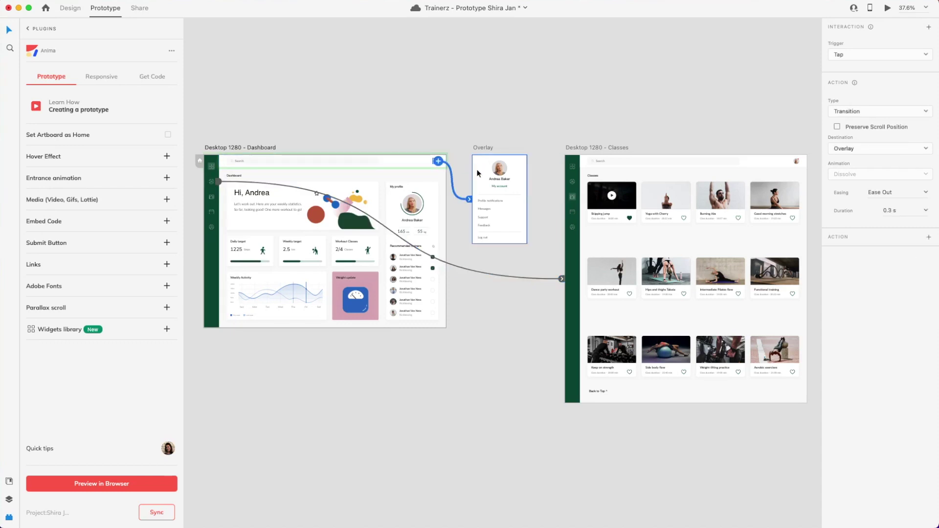
left_click(891, 112)
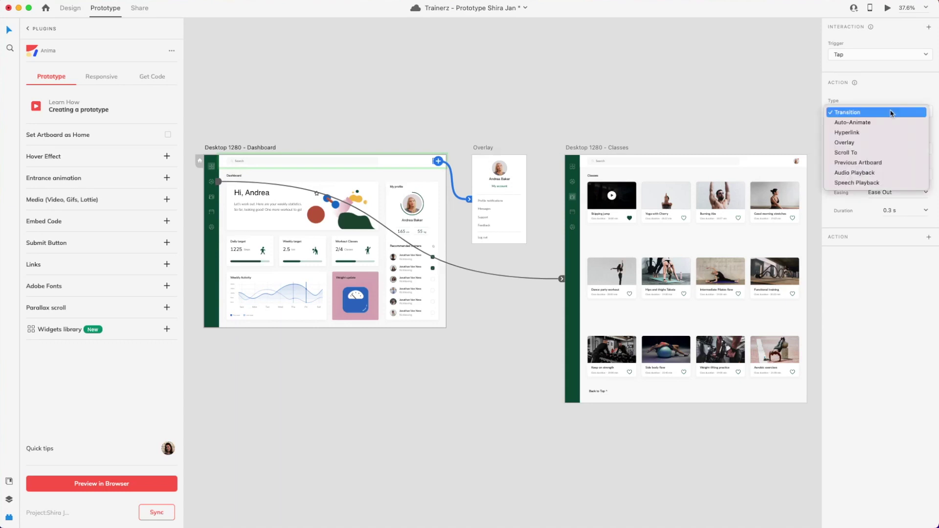
left_click(884, 141)
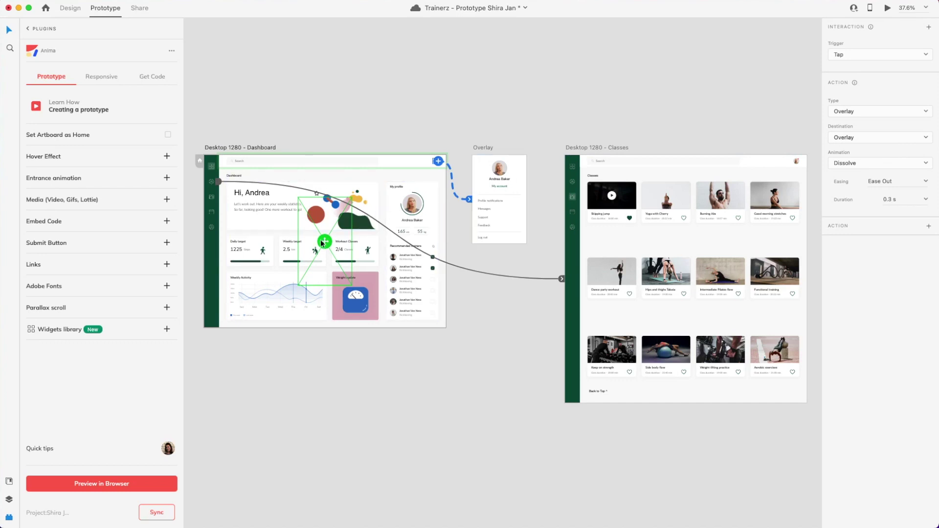
left_click_drag(324, 241, 412, 222)
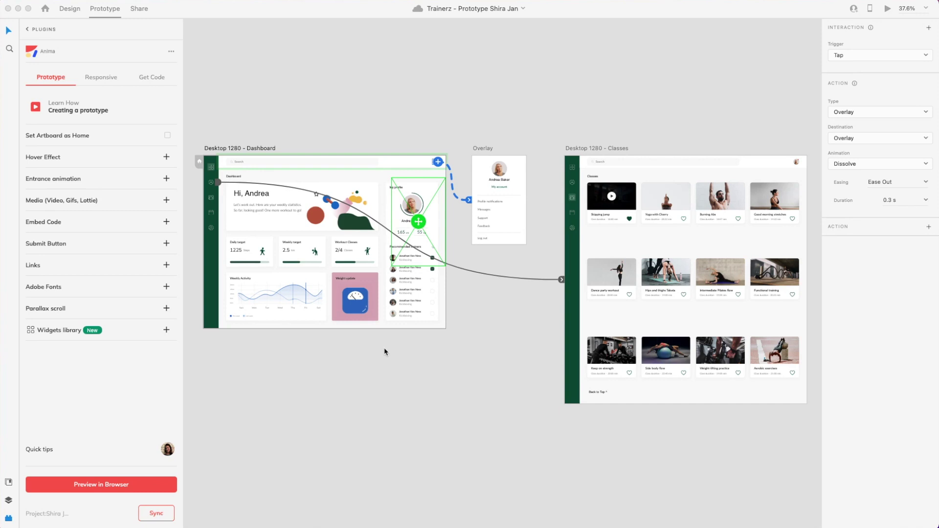
left_click(211, 228)
left_click(212, 229)
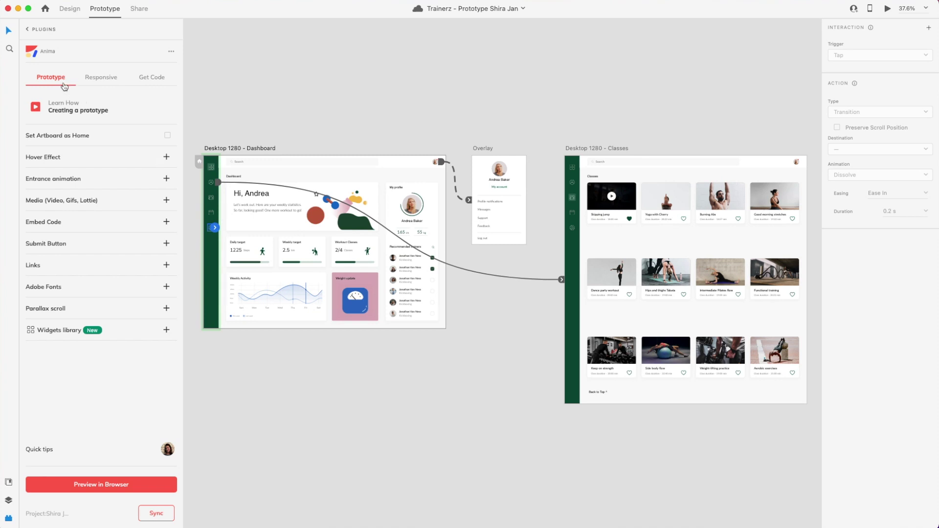
left_click(166, 265)
left_click(171, 132)
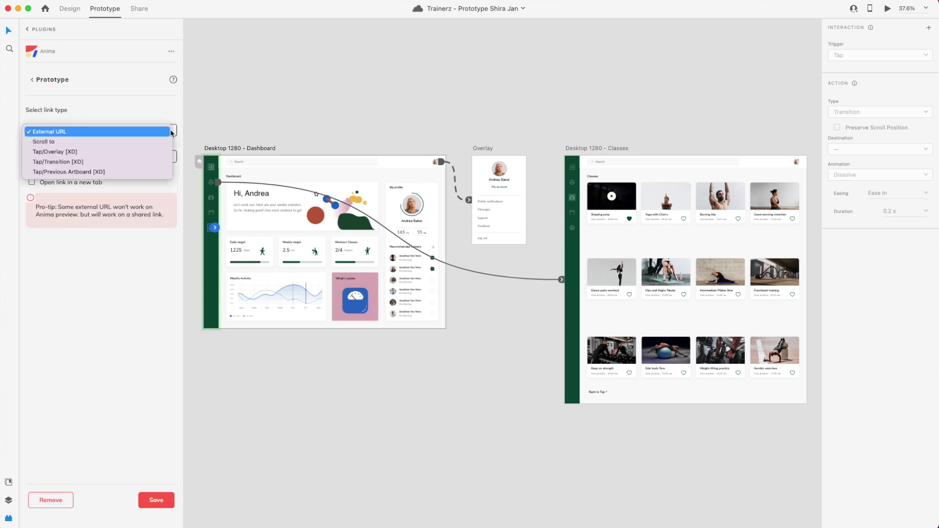
left_click(153, 132)
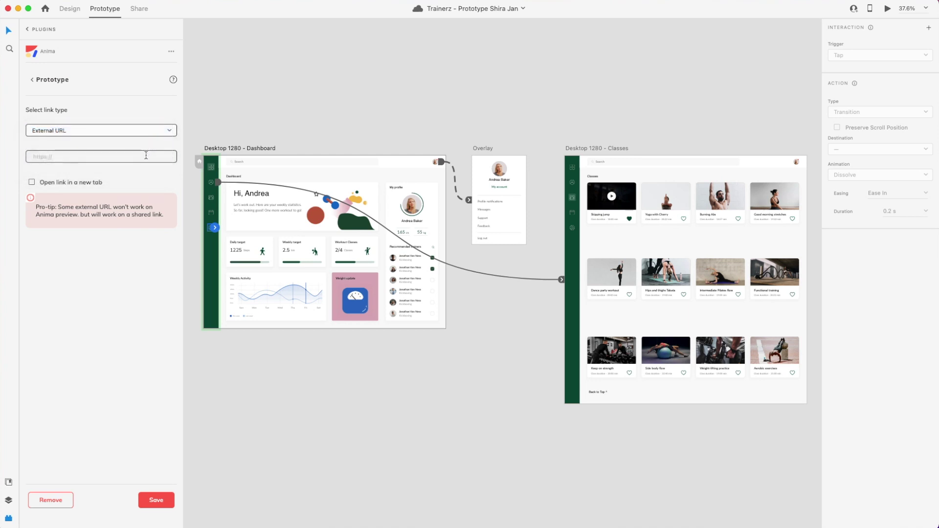
left_click(147, 155)
type("https://mylink.com")
left_click(31, 183)
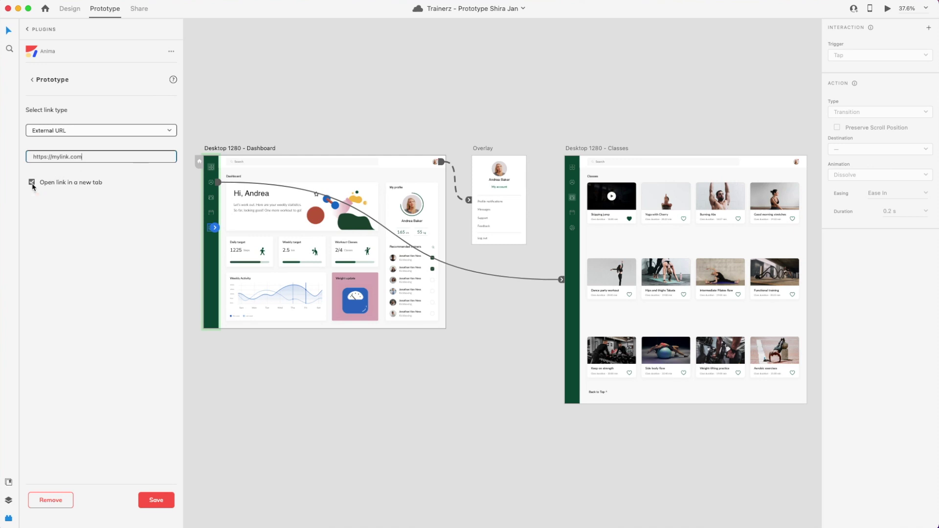
left_click(156, 499)
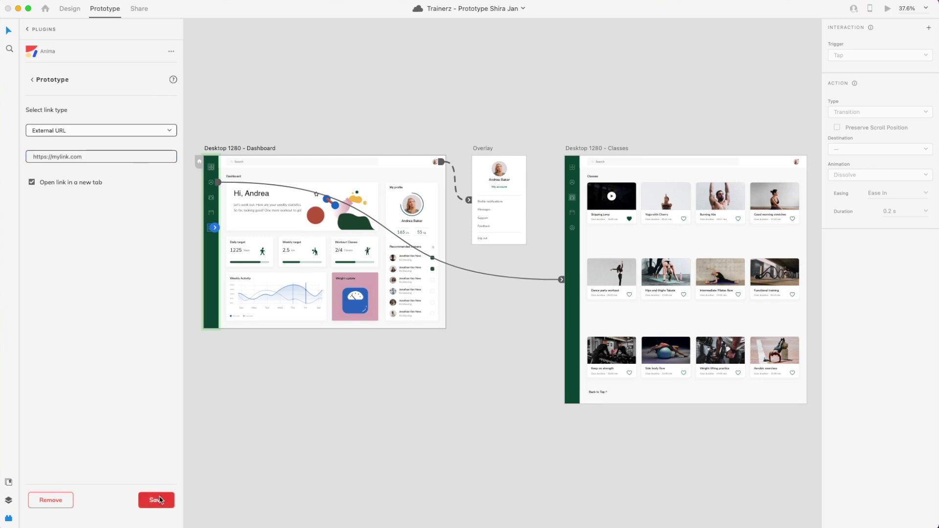
key("super+3")
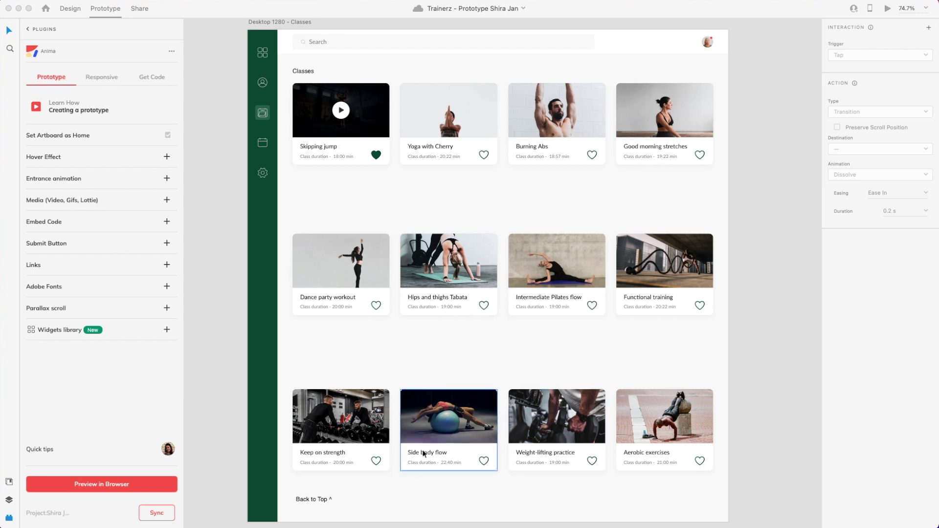
Give Back to Top a Scroll to link targeting the top bar, then launch Preview in Browser.
left_click(333, 500)
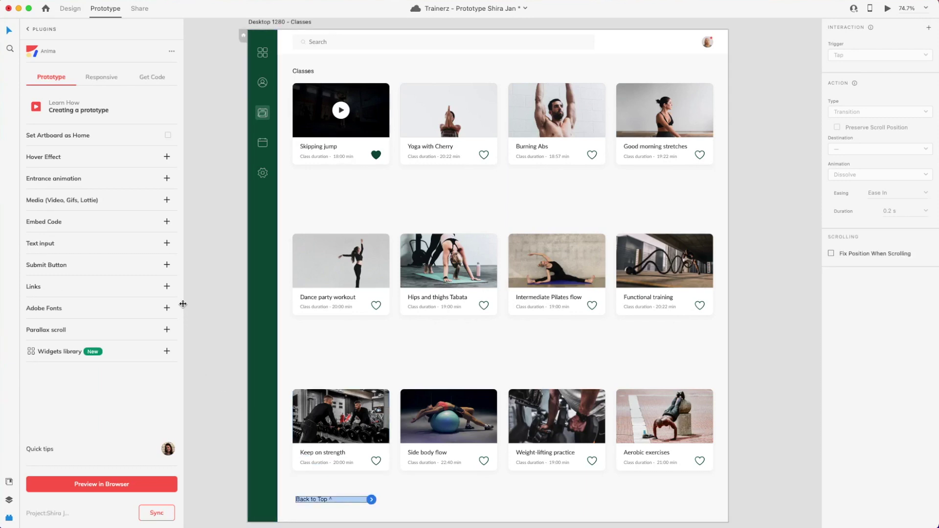
left_click(167, 287)
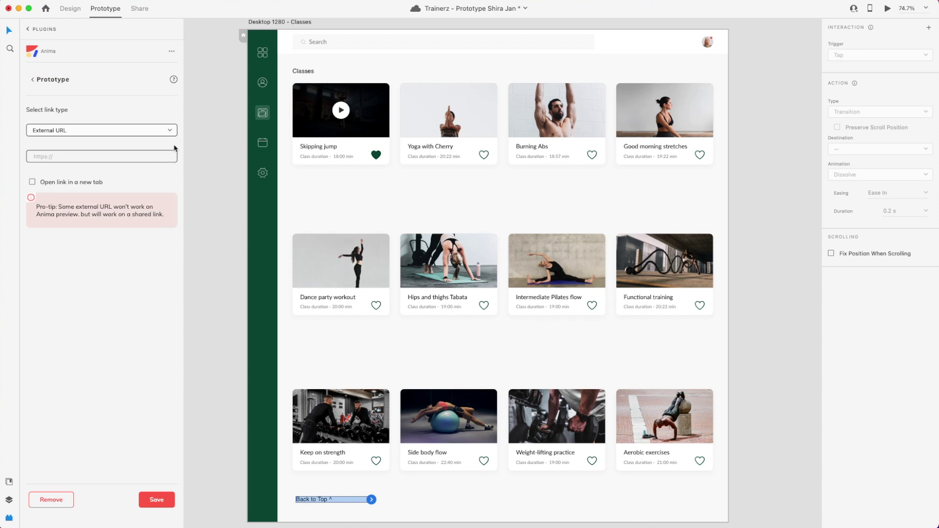
left_click(170, 130)
left_click(166, 141)
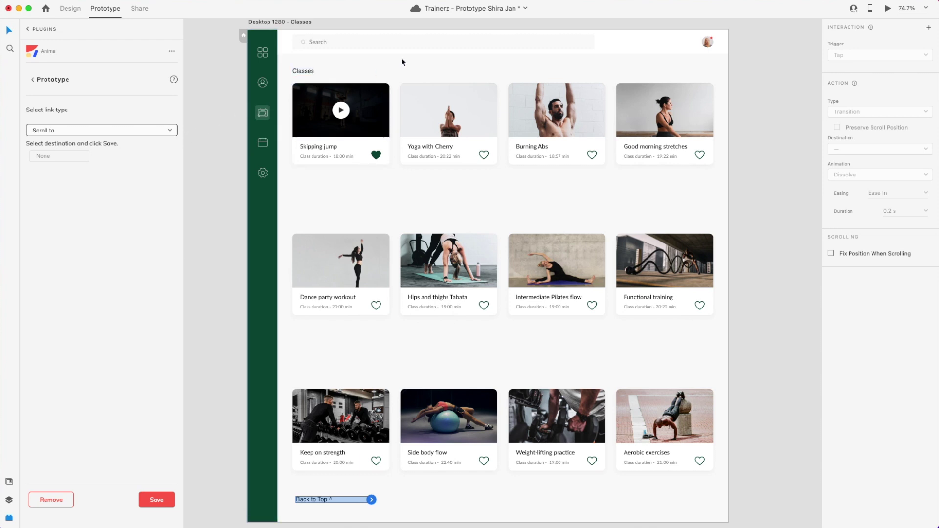
left_click(424, 49)
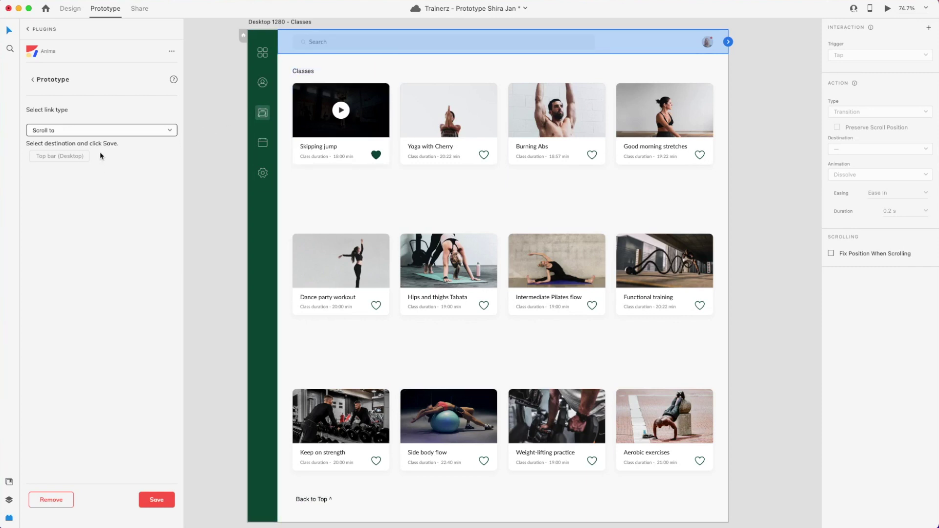
left_click(164, 500)
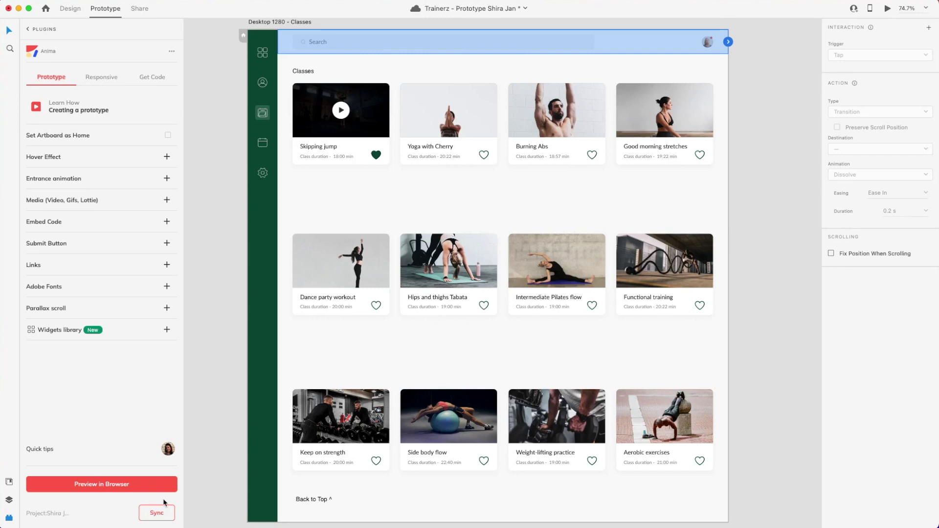
left_click(159, 488)
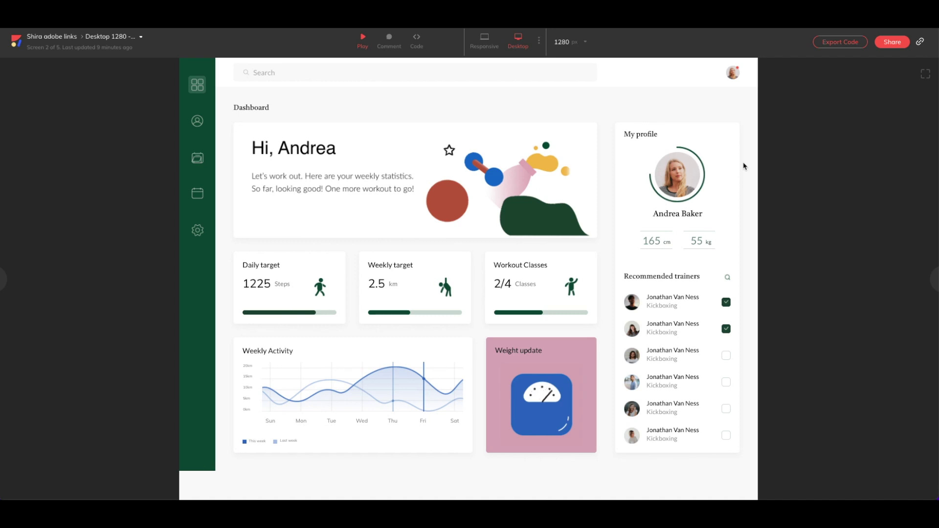
In the preview, go to the Classes page, then open and close the profile overlay.
left_click(200, 160)
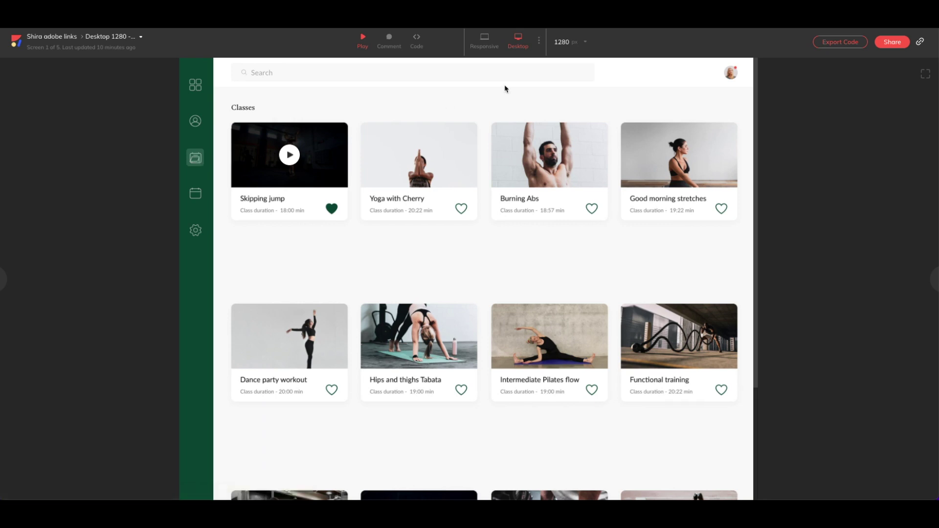
left_click(731, 74)
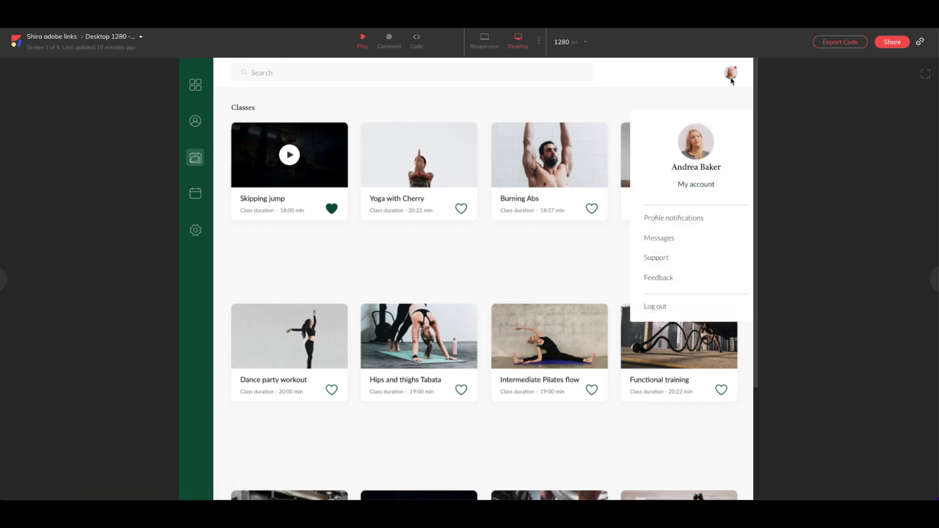
left_click(687, 83)
Scroll down and check that Back to Top returns the page to its top bar.
scroll(346, 279, "down", 5)
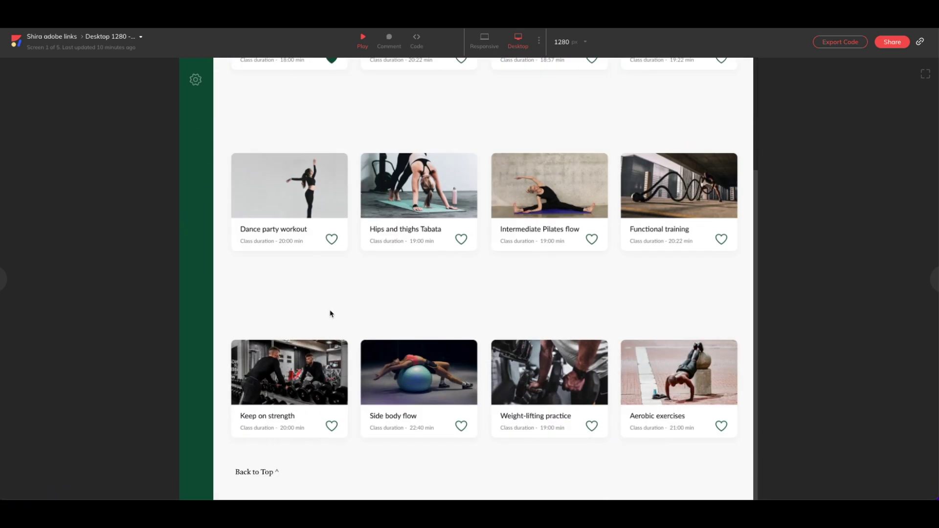
left_click(270, 476)
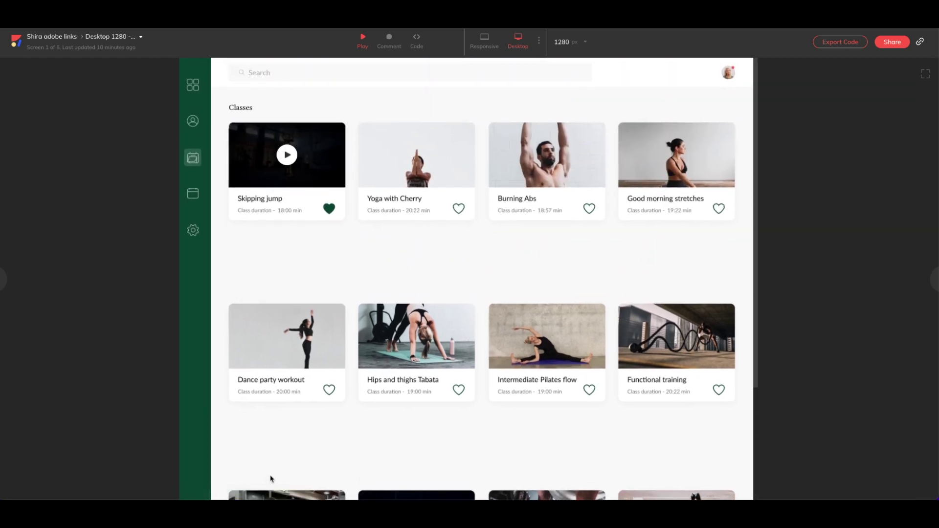
left_click(249, 265)
left_click(224, 250)
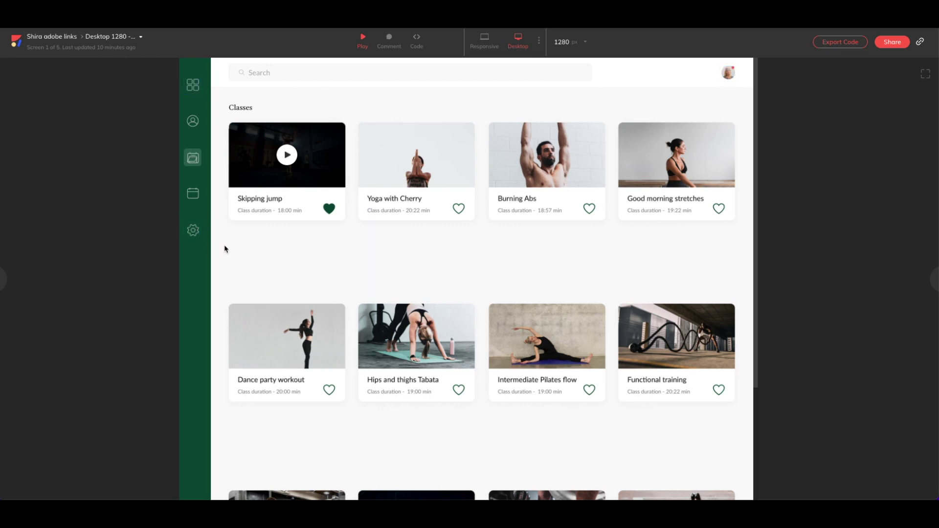